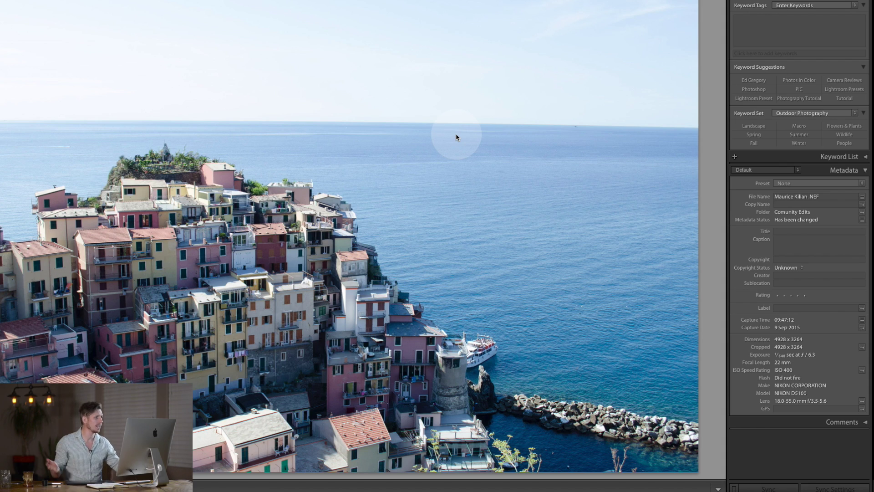
Switch the Cinque Terre village photo into the Develop module.
{"action": "left_click", "coordinate": [709, 10]}
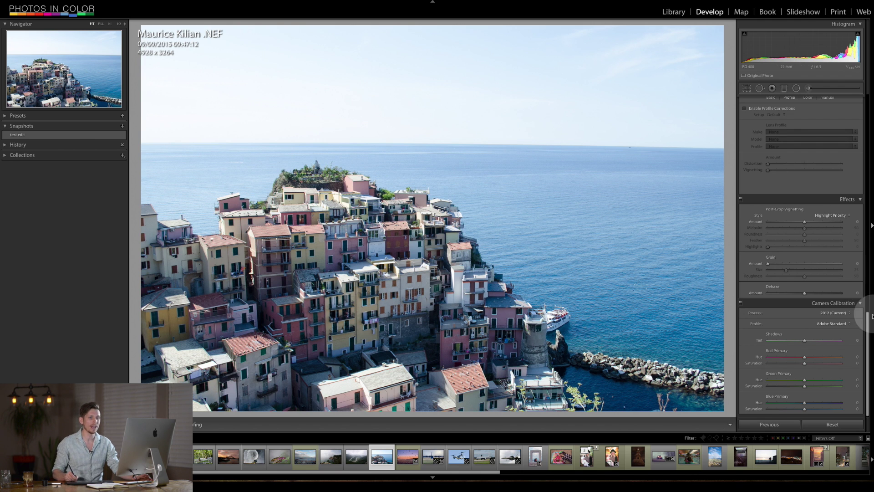
Set Highlights to -61 and Shadows to +25, try Vibrance around +60, then reset it to 0.
{"action": "left_click_drag", "start_coordinate": [868, 318], "coordinate": [839, 35]}
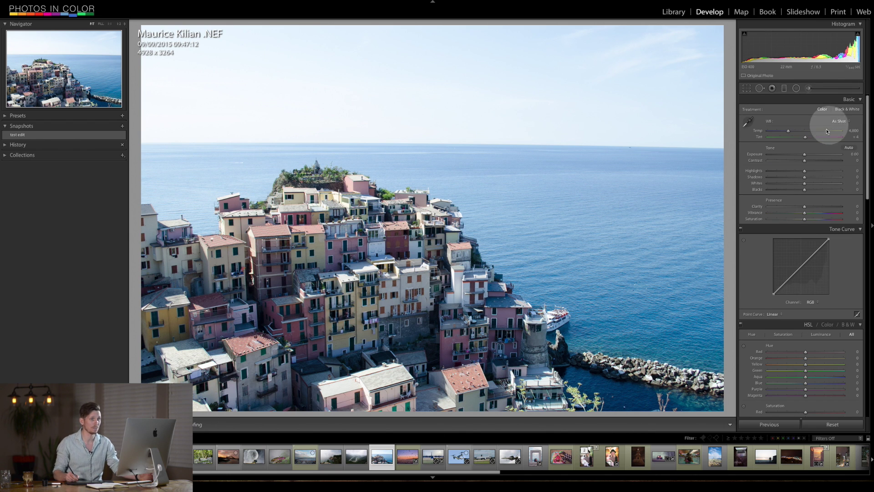
{"action": "mouse_move", "coordinate": [798, 175]}
{"action": "left_mouse_down"}
{"action": "mouse_move", "coordinate": [777, 179]}
{"action": "mouse_move", "coordinate": [821, 177]}
{"action": "mouse_move", "coordinate": [814, 176]}
{"action": "left_mouse_up"}
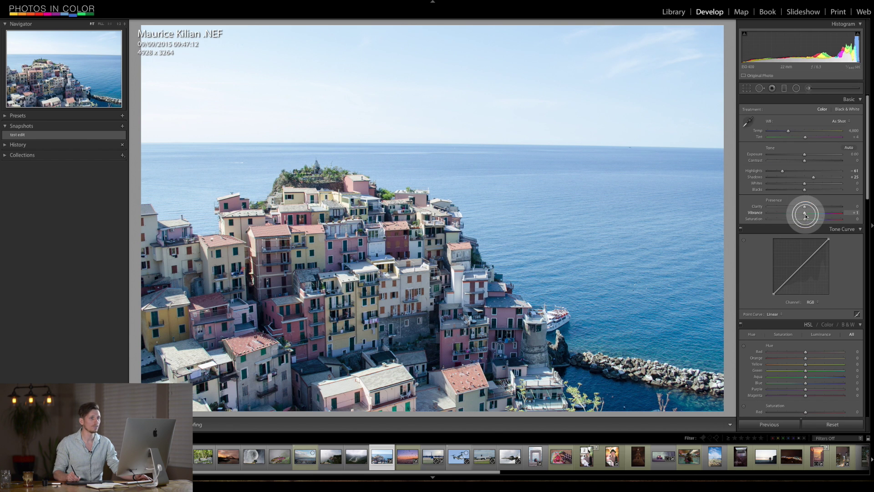
{"action": "left_click_drag", "start_coordinate": [805, 215], "coordinate": [863, 205]}
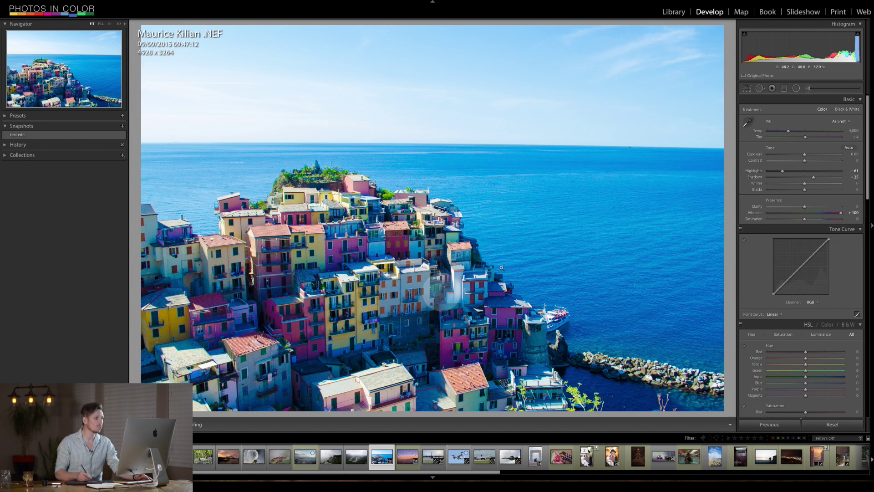
{"action": "mouse_move", "coordinate": [841, 214]}
{"action": "left_mouse_down"}
{"action": "mouse_move", "coordinate": [765, 214]}
{"action": "mouse_move", "coordinate": [828, 214]}
{"action": "left_mouse_up"}
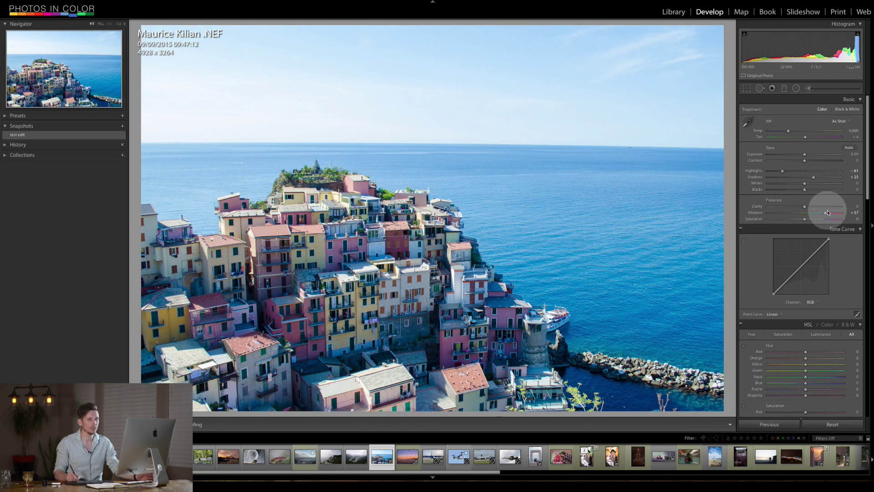
{"action": "mouse_move", "coordinate": [829, 215]}
{"action": "left_mouse_down"}
{"action": "mouse_move", "coordinate": [842, 212]}
{"action": "mouse_move", "coordinate": [813, 212]}
{"action": "mouse_move", "coordinate": [839, 212]}
{"action": "mouse_move", "coordinate": [825, 212]}
{"action": "left_mouse_up"}
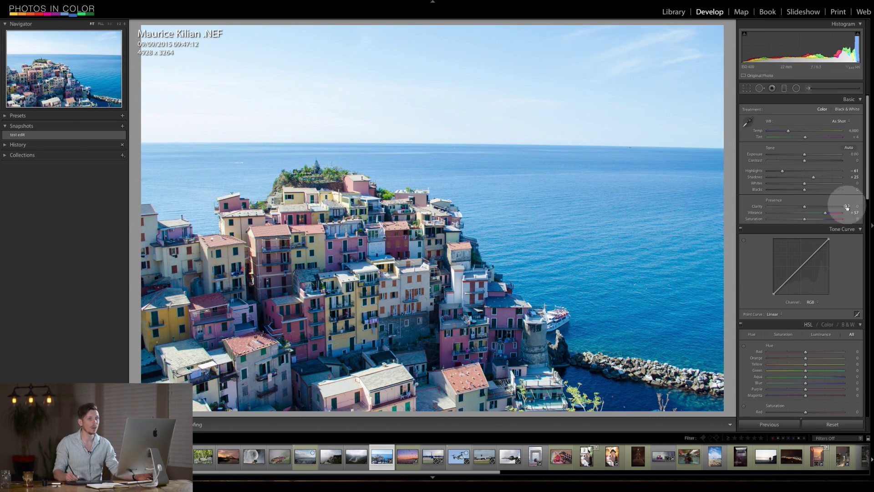
{"action": "double_click", "coordinate": [825, 214]}
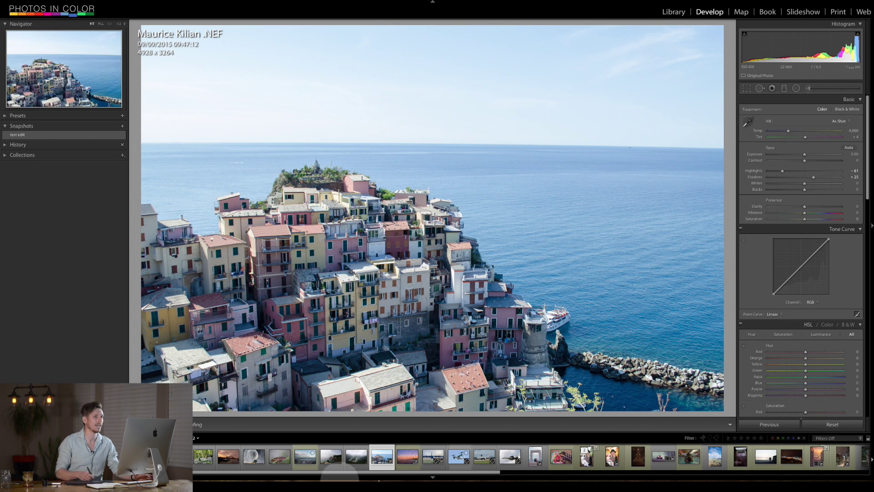
Set up an Adjustment Brush with a saturation amount and Flow 100, and show its mask overlay.
{"action": "left_click", "coordinate": [809, 89]}
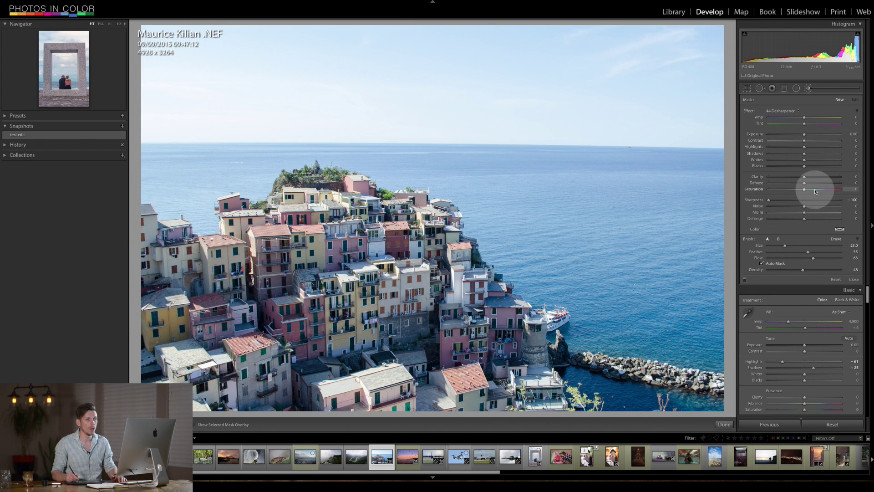
{"action": "left_click_drag", "start_coordinate": [814, 194], "coordinate": [810, 194]}
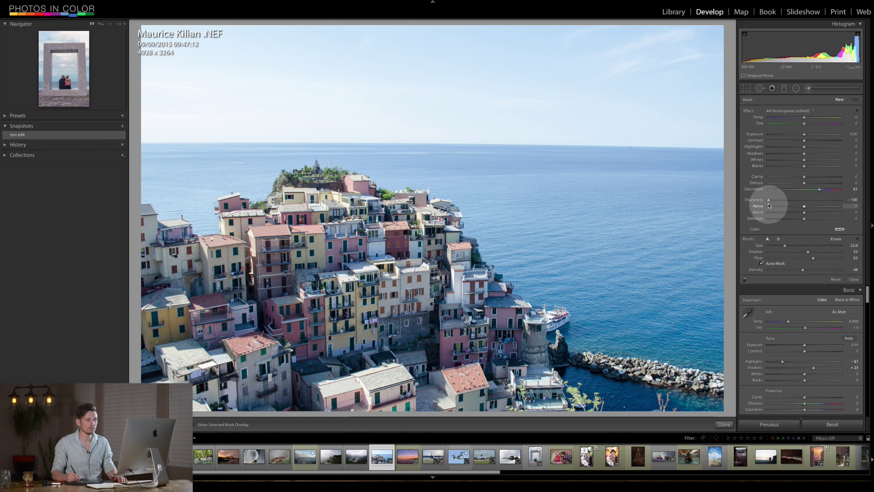
{"action": "left_click", "coordinate": [833, 177]}
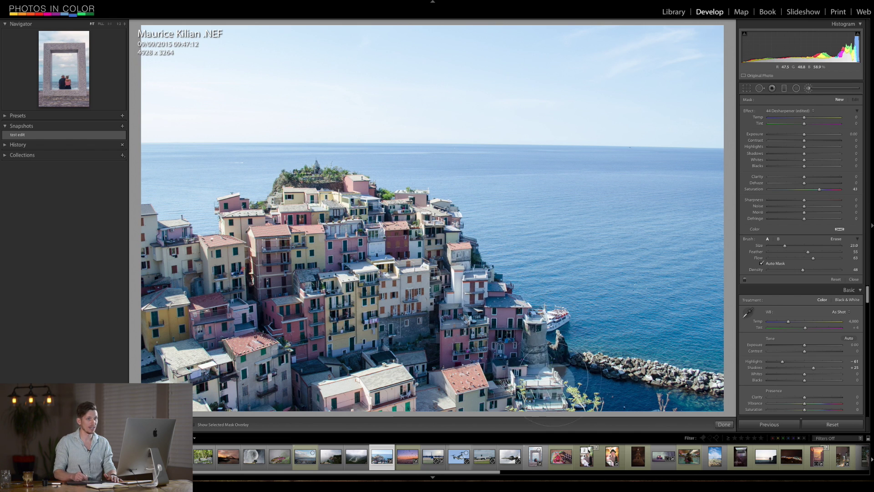
{"action": "key", "text": "ctrl+z"}
{"action": "left_click_drag", "start_coordinate": [813, 258], "coordinate": [846, 258]}
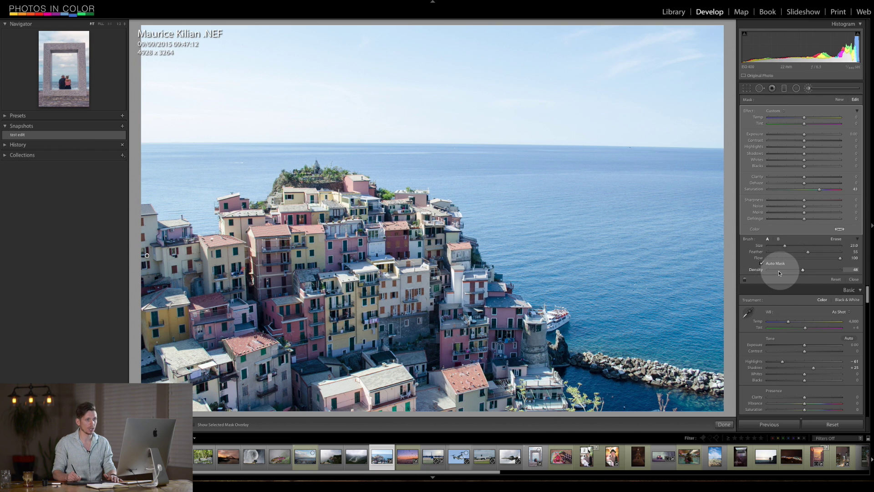
{"action": "left_click", "coordinate": [759, 84]}
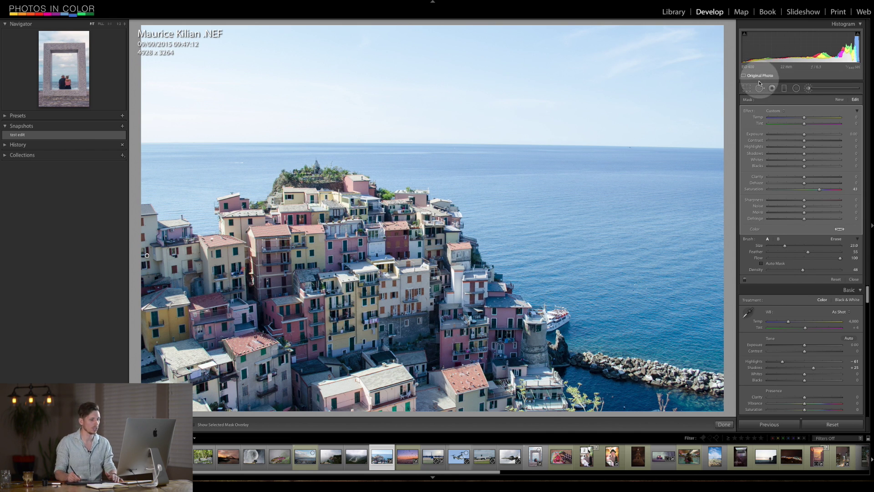
{"action": "key", "text": "o"}
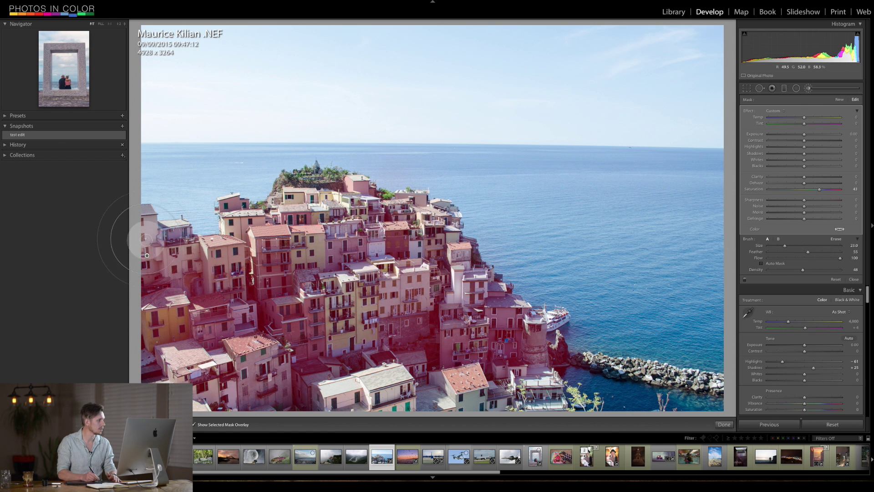
Paint more buildings into the mask, erase it from the rock at Flow 87, and hide the overlay.
{"action": "mouse_move", "coordinate": [148, 241]}
{"action": "left_mouse_down"}
{"action": "mouse_move", "coordinate": [164, 278]}
{"action": "mouse_move", "coordinate": [200, 282]}
{"action": "mouse_move", "coordinate": [246, 264]}
{"action": "mouse_move", "coordinate": [328, 182]}
{"action": "mouse_move", "coordinate": [391, 237]}
{"action": "mouse_move", "coordinate": [464, 264]}
{"action": "mouse_move", "coordinate": [537, 385]}
{"action": "left_mouse_up"}
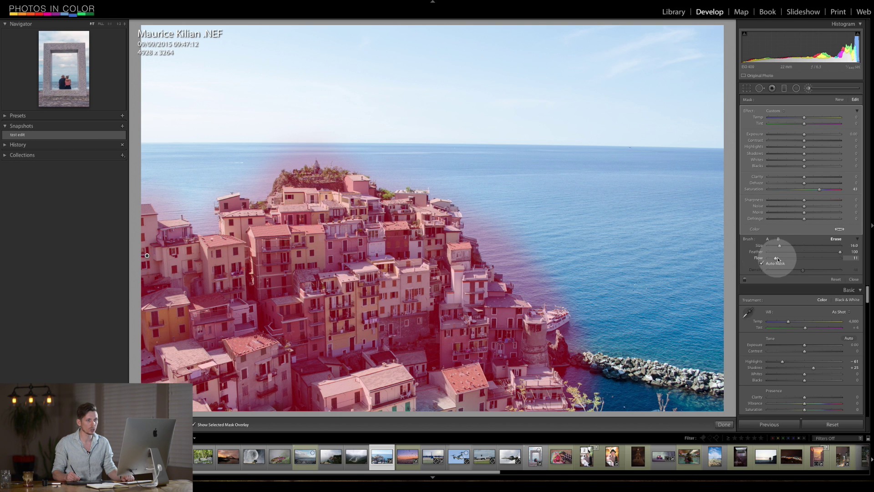
{"action": "left_click_drag", "start_coordinate": [778, 259], "coordinate": [839, 260]}
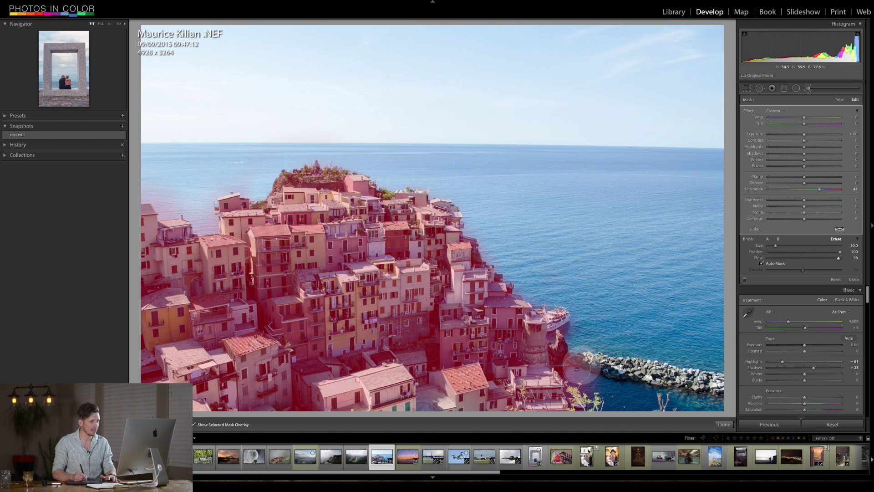
{"action": "left_click", "coordinate": [563, 339]}
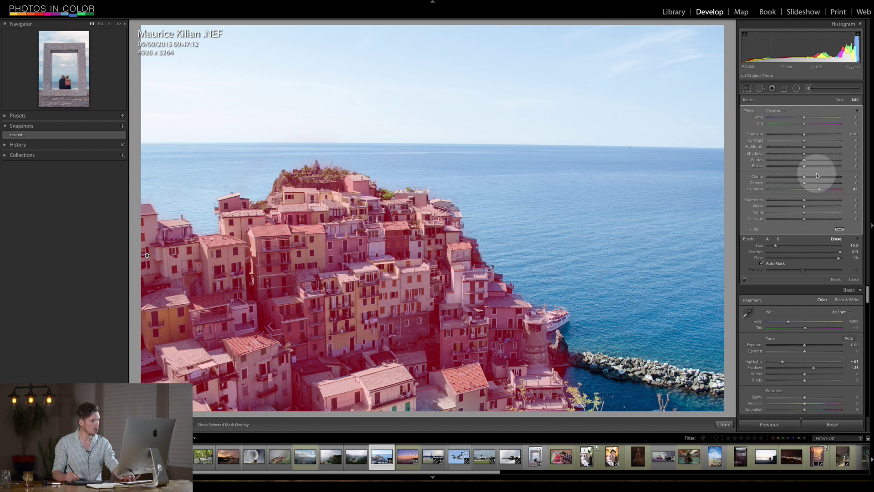
{"action": "key", "text": "o"}
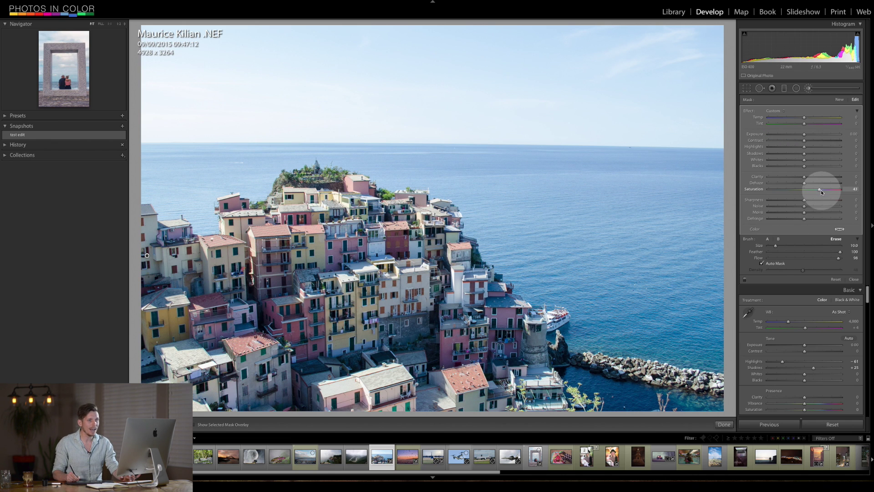
Give the building mask saturation 42, brighter shadows and slightly more warmth, then close the brush.
{"action": "left_click_drag", "start_coordinate": [842, 190], "coordinate": [815, 189]}
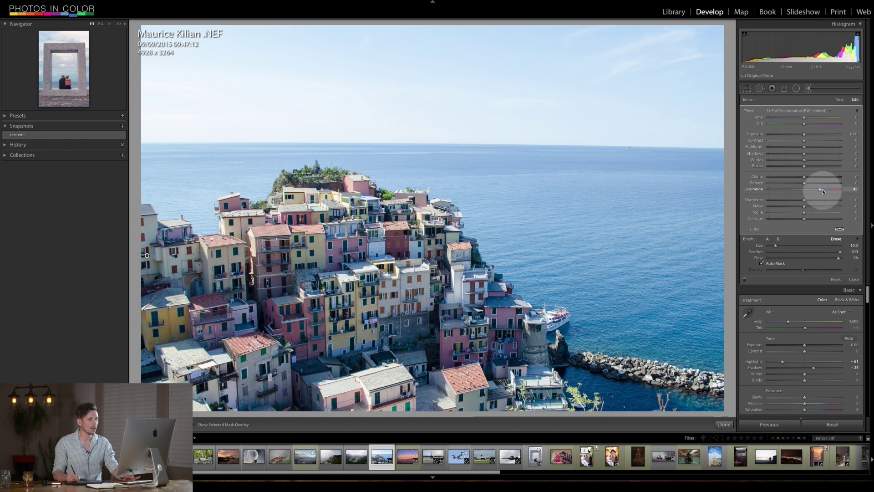
{"action": "left_click_drag", "start_coordinate": [822, 191], "coordinate": [819, 191]}
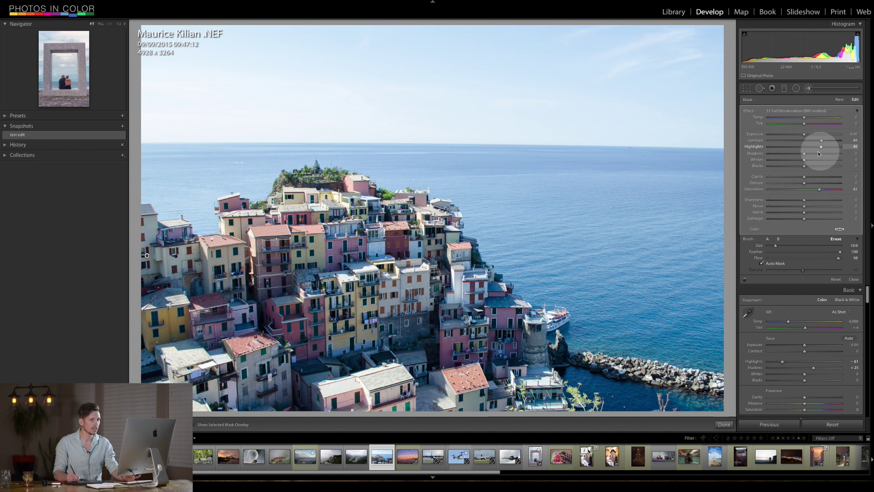
{"action": "mouse_move", "coordinate": [804, 154]}
{"action": "left_mouse_down"}
{"action": "mouse_move", "coordinate": [829, 154]}
{"action": "mouse_move", "coordinate": [810, 154]}
{"action": "left_mouse_up"}
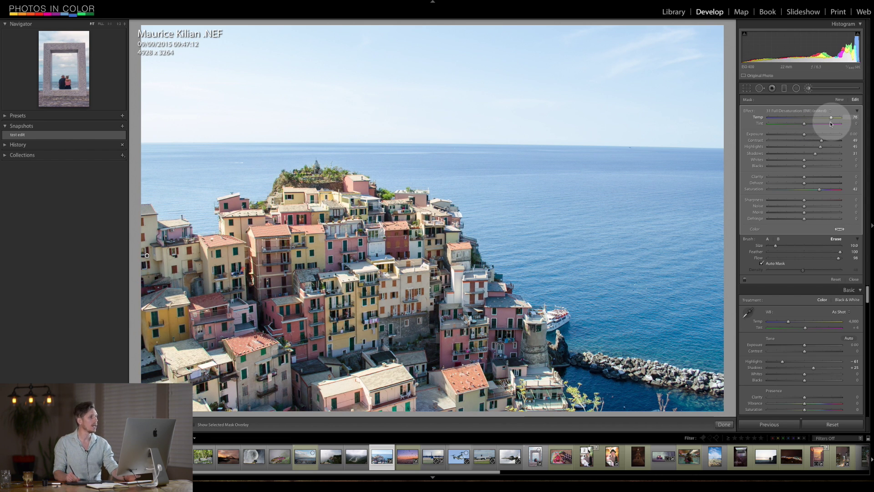
{"action": "left_click_drag", "start_coordinate": [831, 123], "coordinate": [829, 123]}
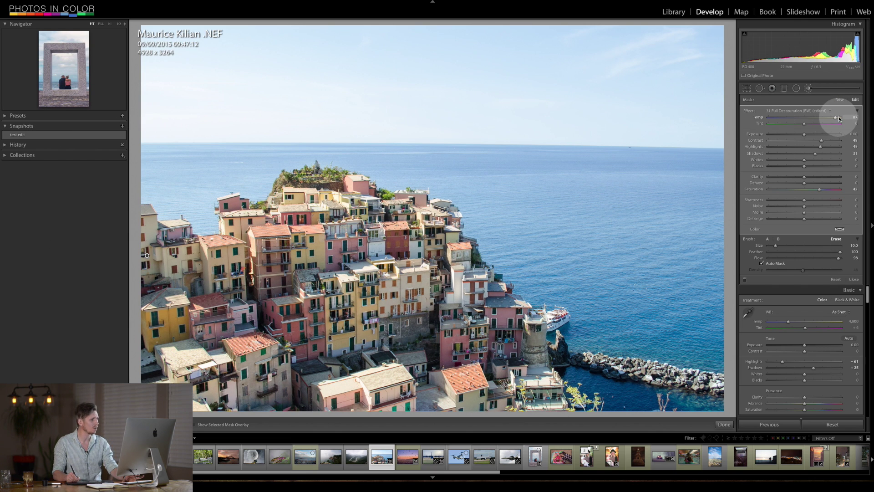
{"action": "left_click_drag", "start_coordinate": [842, 119], "coordinate": [841, 120]}
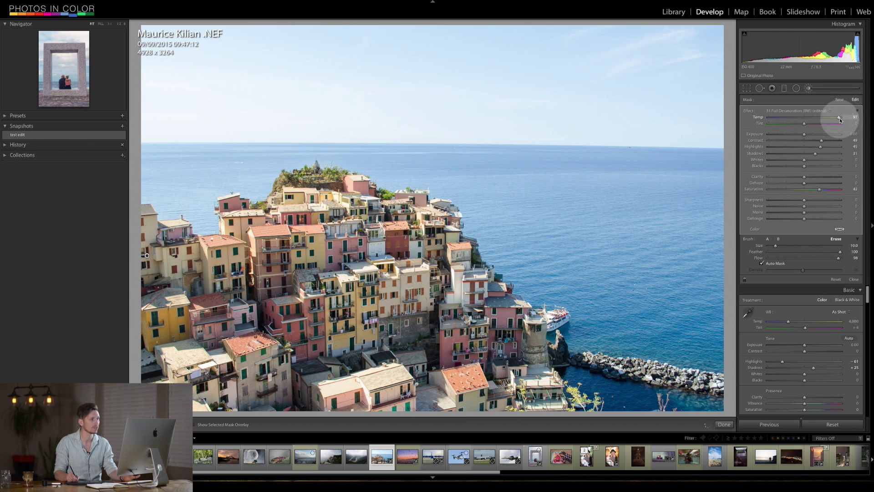
{"action": "left_click_drag", "start_coordinate": [840, 119], "coordinate": [838, 120]}
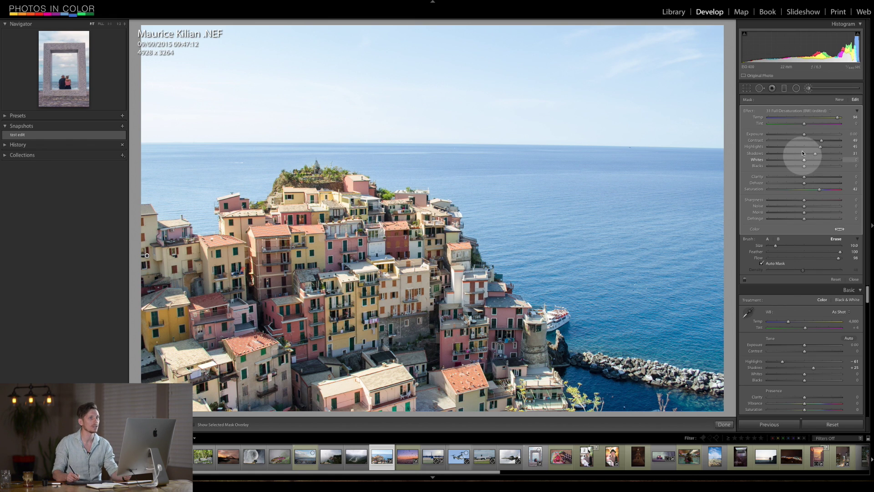
{"action": "left_click", "coordinate": [807, 91]}
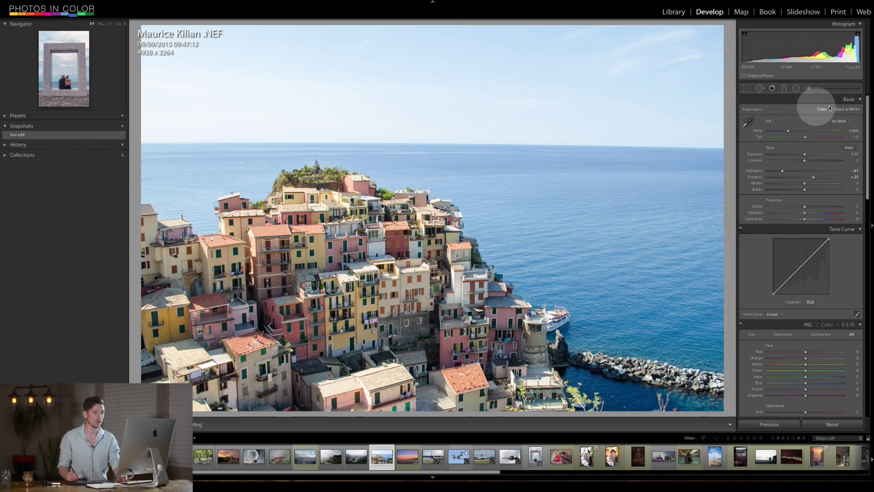
Tune HSL blue and aqua luminance and yellow saturation, then compare with the unedited version.
{"action": "scroll", "coordinate": [851, 229], "scroll_direction": "down", "scroll_amount": 5}
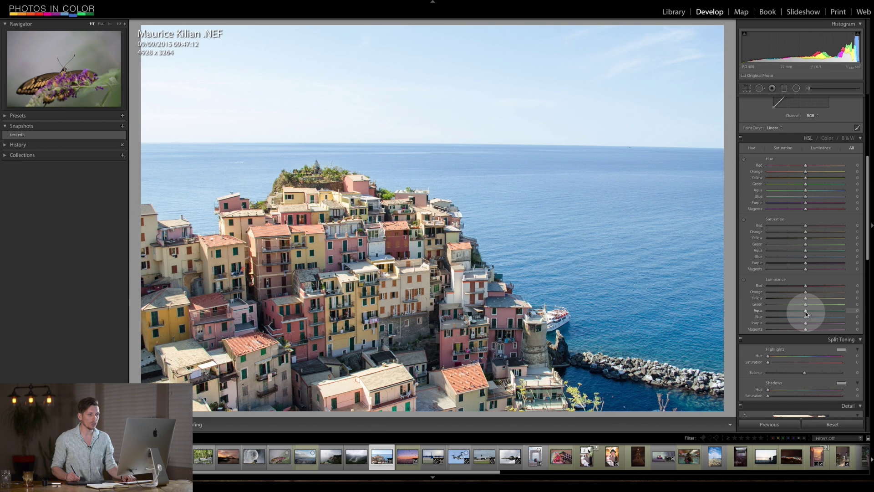
{"action": "mouse_move", "coordinate": [801, 311]}
{"action": "left_mouse_down"}
{"action": "mouse_move", "coordinate": [819, 311]}
{"action": "mouse_move", "coordinate": [742, 324]}
{"action": "mouse_move", "coordinate": [807, 321]}
{"action": "mouse_move", "coordinate": [806, 311]}
{"action": "mouse_move", "coordinate": [833, 298]}
{"action": "mouse_move", "coordinate": [810, 299]}
{"action": "mouse_move", "coordinate": [839, 289]}
{"action": "mouse_move", "coordinate": [790, 296]}
{"action": "mouse_move", "coordinate": [812, 295]}
{"action": "mouse_move", "coordinate": [802, 294]}
{"action": "left_mouse_up"}
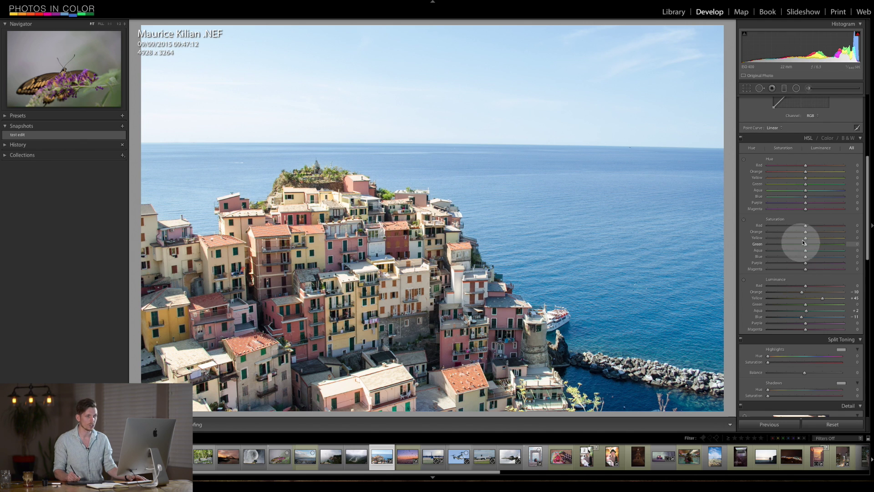
{"action": "left_click_drag", "start_coordinate": [838, 240], "coordinate": [829, 269]}
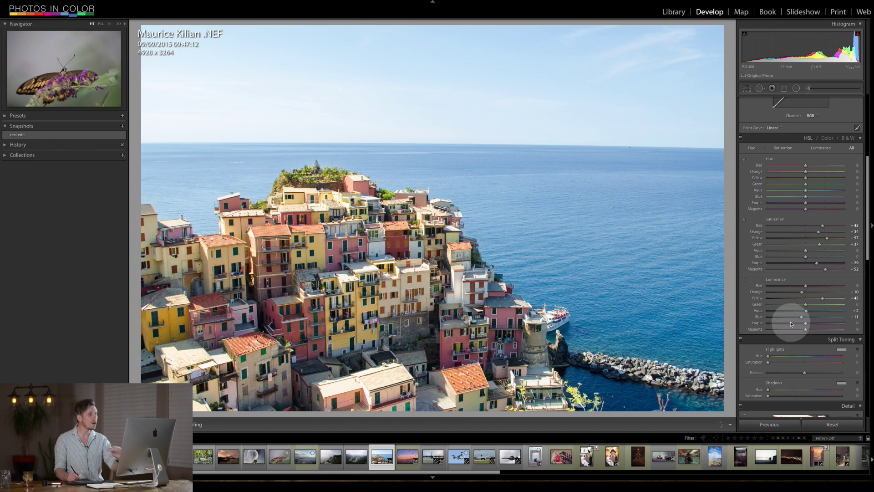
{"action": "key", "text": "backslash"}
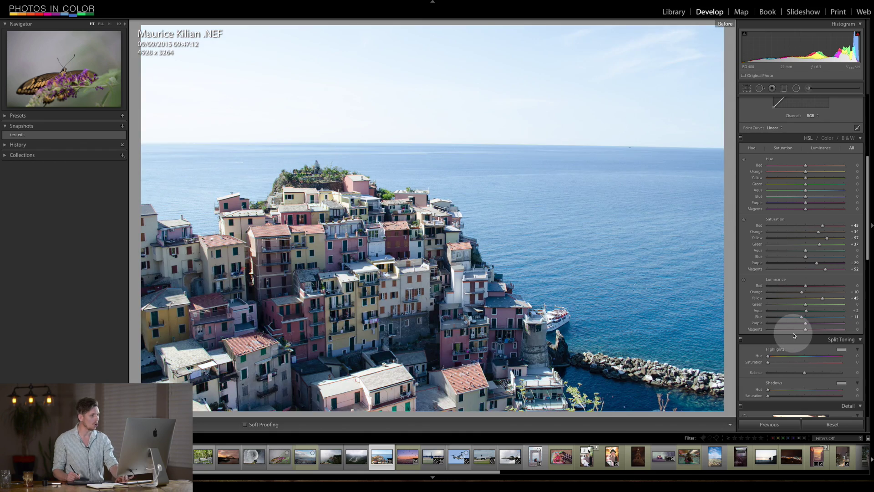
{"action": "key", "text": "backslash"}
{"action": "key", "text": "backslash"}
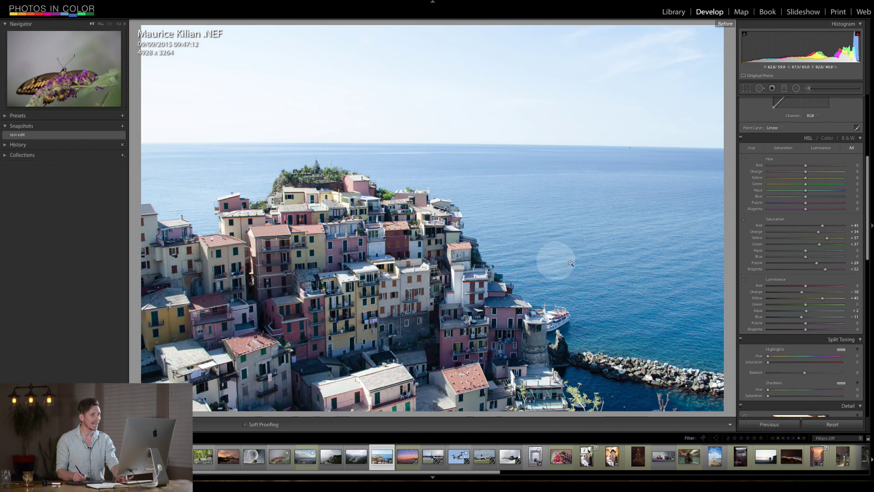
{"action": "key", "text": "backslash"}
{"action": "key", "text": "backslash"}
{"action": "key", "text": "backslash"}
{"action": "key", "text": "backslash"}
{"action": "key", "text": "backslash"}
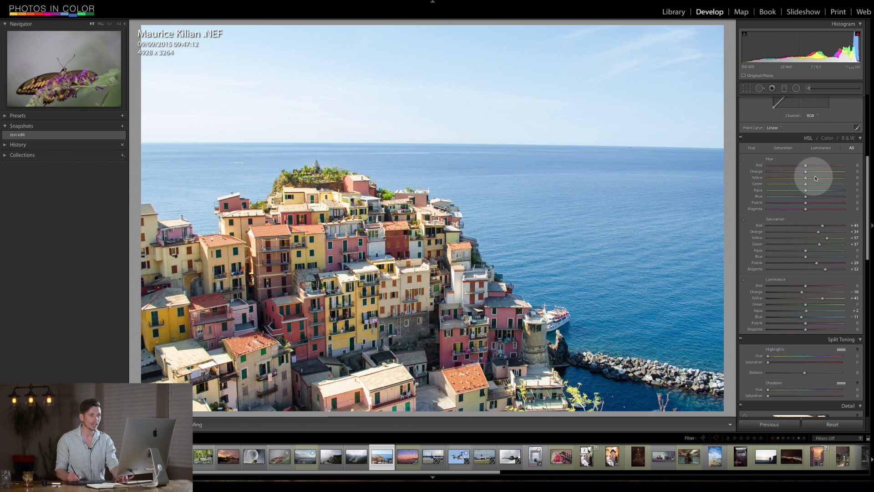
Shift the Orange and Aqua HSL hues by small amounts.
{"action": "mouse_move", "coordinate": [805, 171]}
{"action": "left_mouse_down"}
{"action": "mouse_move", "coordinate": [845, 171]}
{"action": "mouse_move", "coordinate": [756, 175]}
{"action": "mouse_move", "coordinate": [808, 177]}
{"action": "left_mouse_up"}
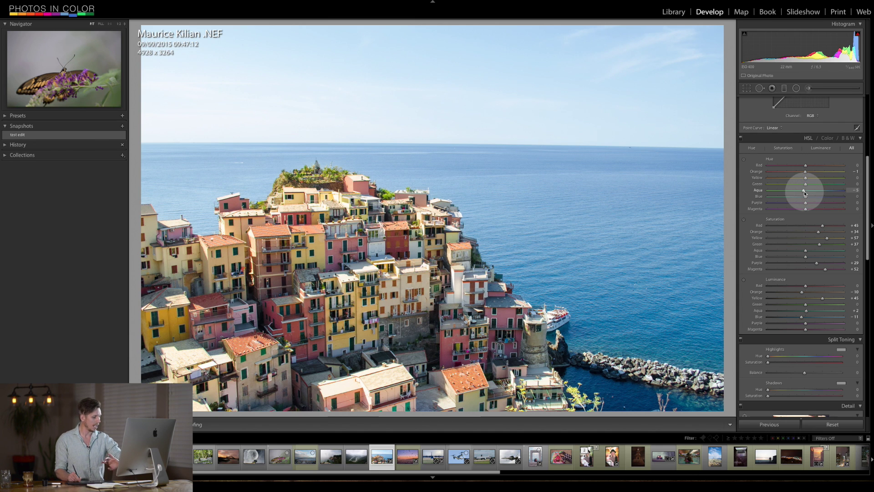
{"action": "left_click_drag", "start_coordinate": [803, 193], "coordinate": [808, 201]}
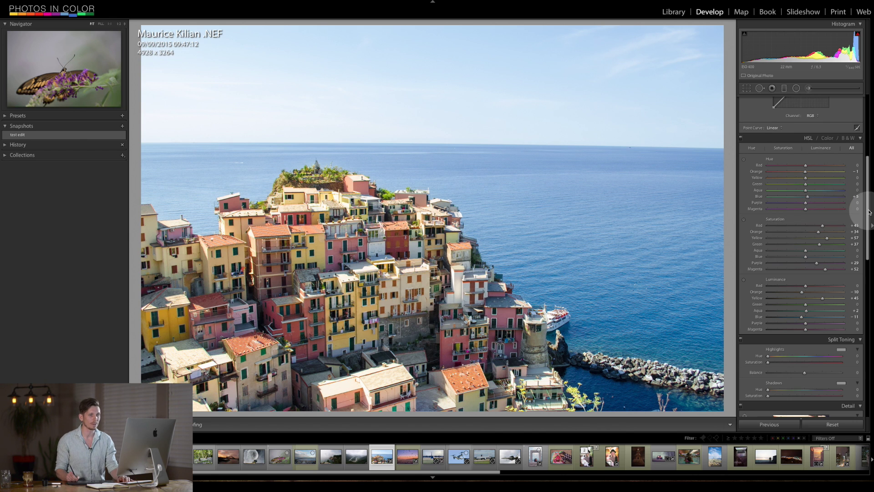
{"action": "left_click_drag", "start_coordinate": [867, 213], "coordinate": [869, 387]}
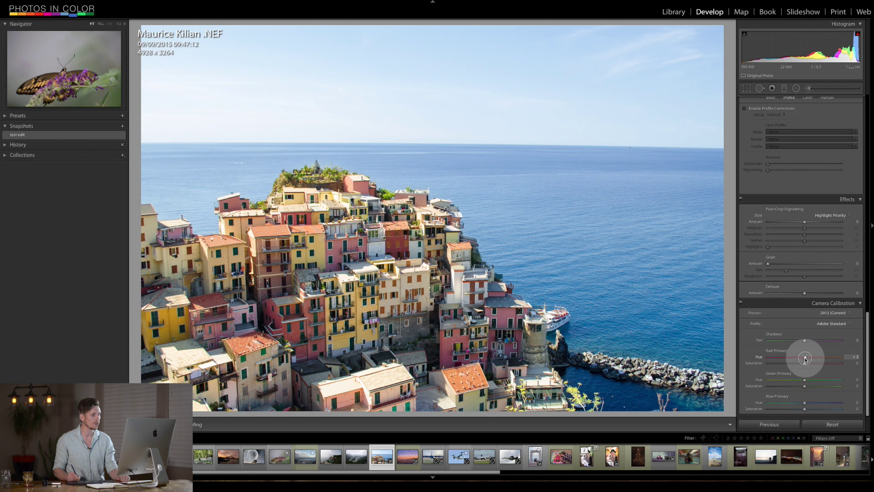
Set calibration Red Primary hue +31 and saturation +12, and Blue Primary saturation -4.
{"action": "mouse_move", "coordinate": [804, 358]}
{"action": "left_mouse_down"}
{"action": "mouse_move", "coordinate": [858, 353]}
{"action": "mouse_move", "coordinate": [737, 358]}
{"action": "mouse_move", "coordinate": [855, 354]}
{"action": "mouse_move", "coordinate": [800, 361]}
{"action": "mouse_move", "coordinate": [819, 359]}
{"action": "left_mouse_up"}
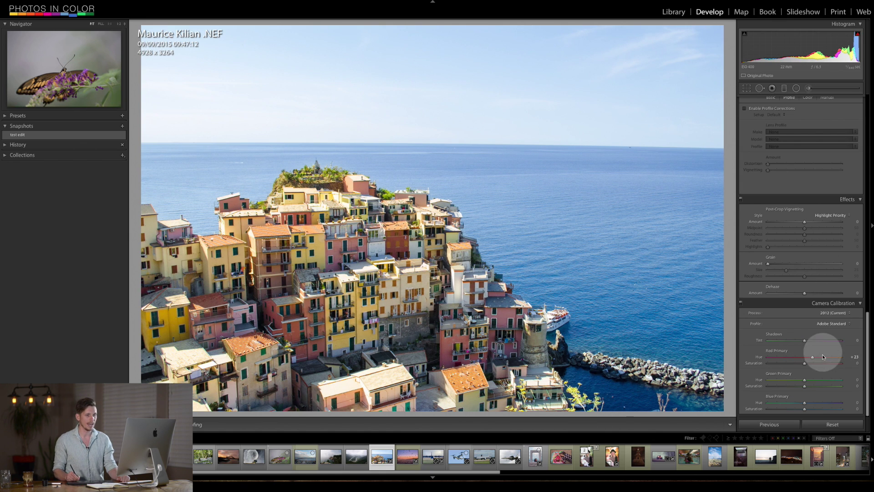
{"action": "left_click_drag", "start_coordinate": [806, 364], "coordinate": [815, 363]}
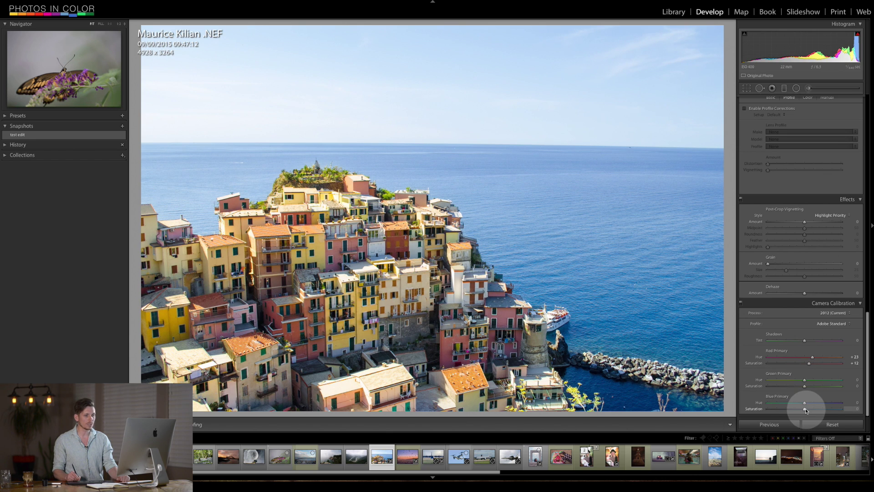
{"action": "left_click_drag", "start_coordinate": [806, 410], "coordinate": [845, 376]}
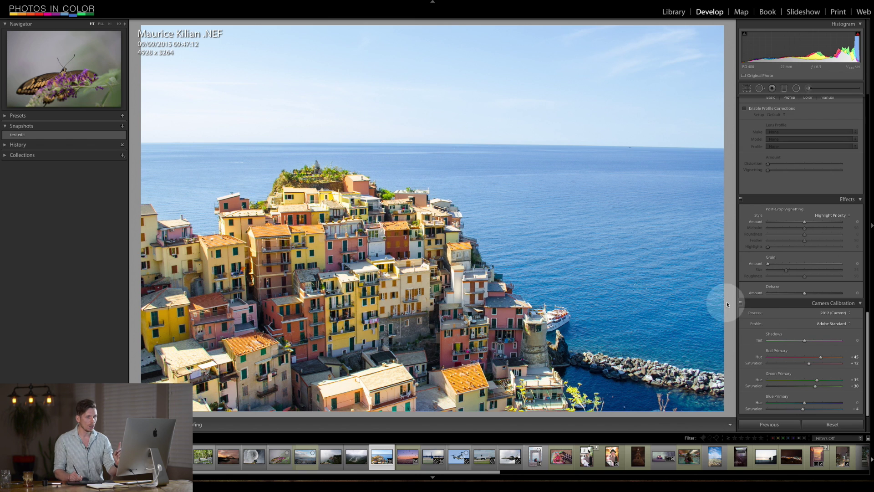
Toggle the calibration changes off and on, then compare against the unedited photo.
{"action": "left_click", "coordinate": [740, 302]}
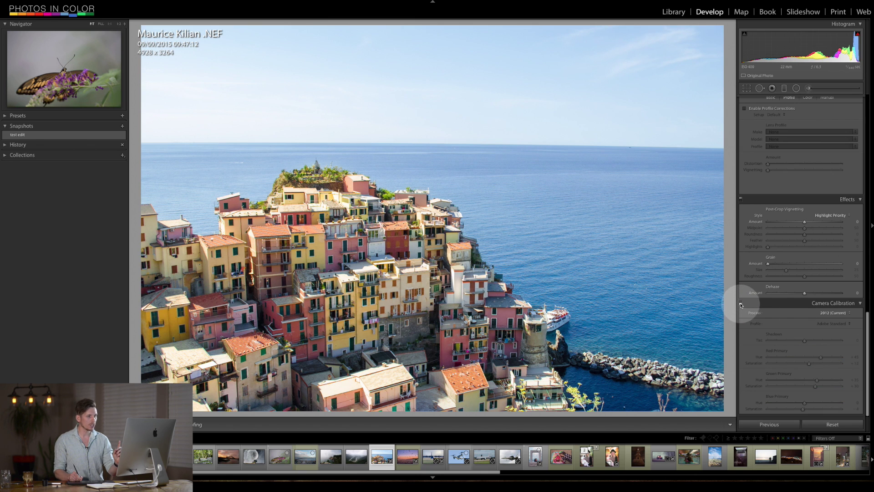
{"action": "left_click", "coordinate": [741, 303]}
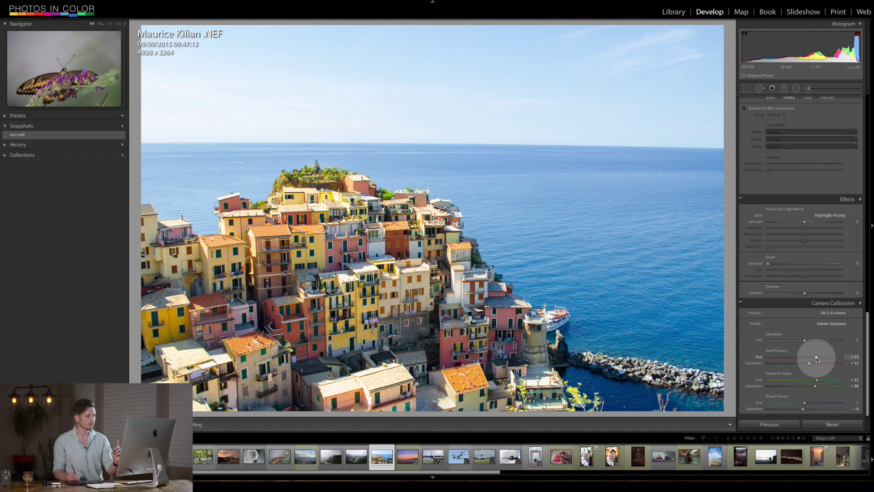
{"action": "key", "text": "backslash"}
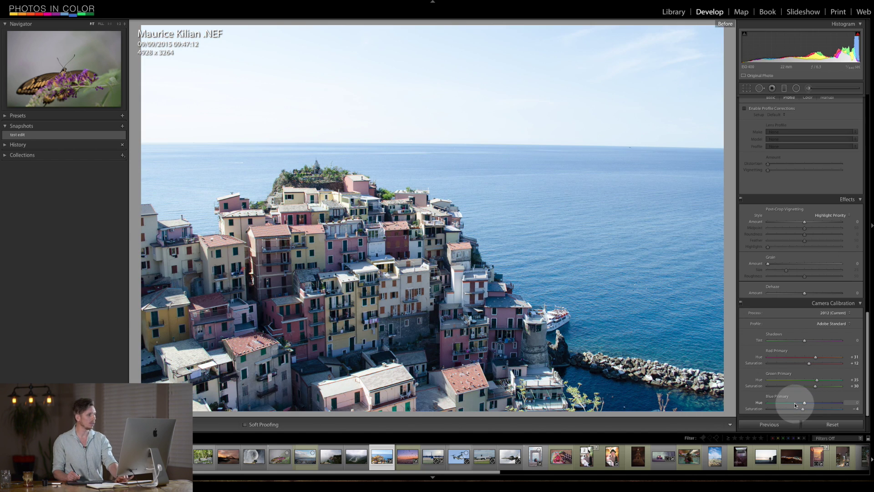
{"action": "key", "text": "backslash"}
{"action": "key", "text": "backslash"}
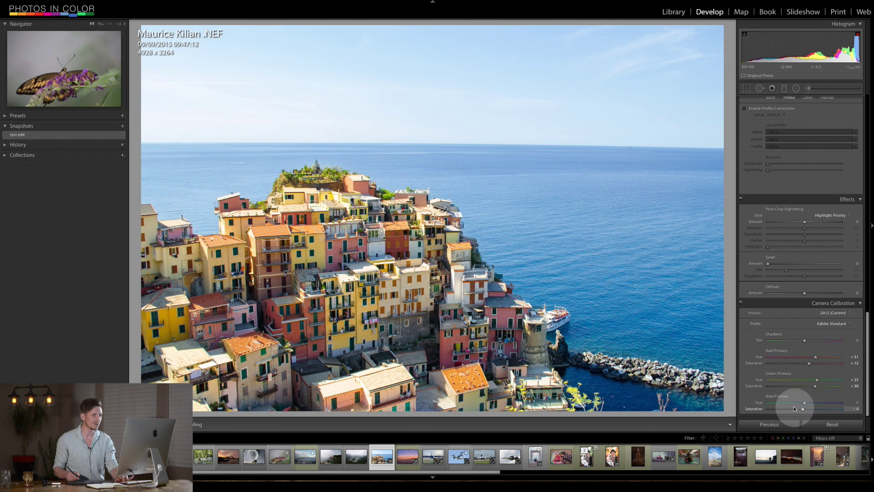
Place a graduated filter across the sea with saturation 0 and sharpness -100.
{"action": "left_click", "coordinate": [784, 90]}
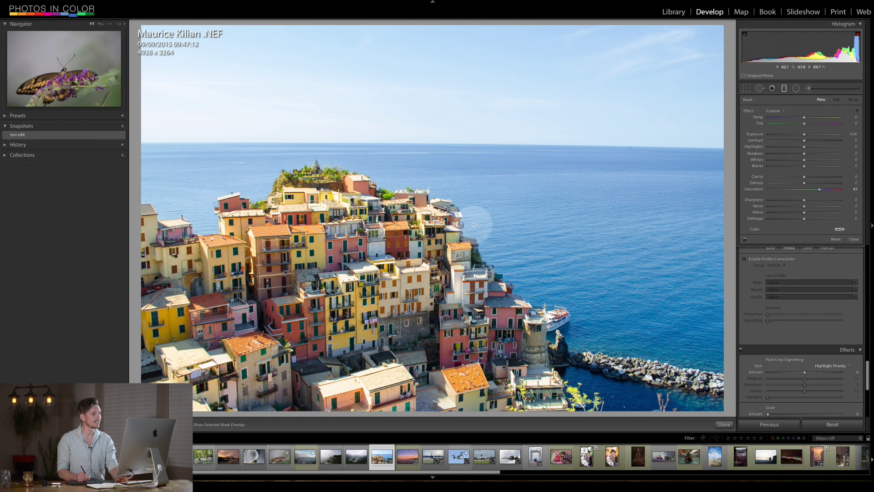
{"action": "left_click_drag", "start_coordinate": [476, 219], "coordinate": [475, 305]}
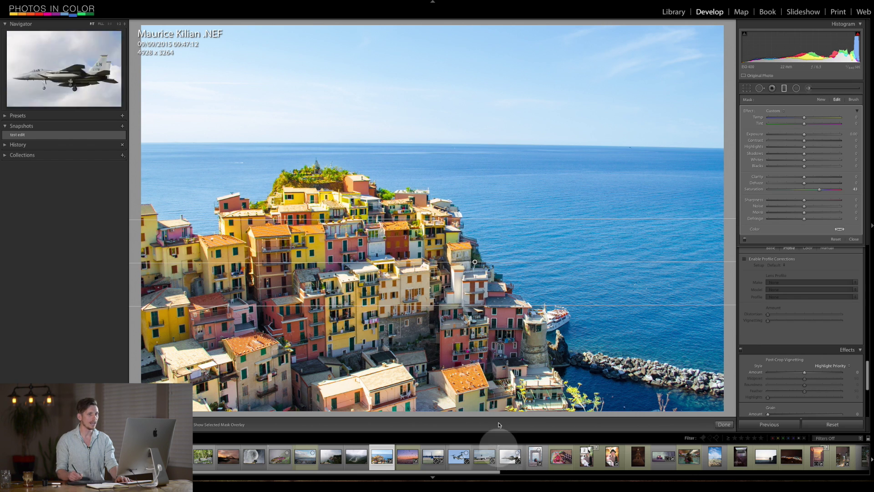
{"action": "double_click", "coordinate": [819, 189]}
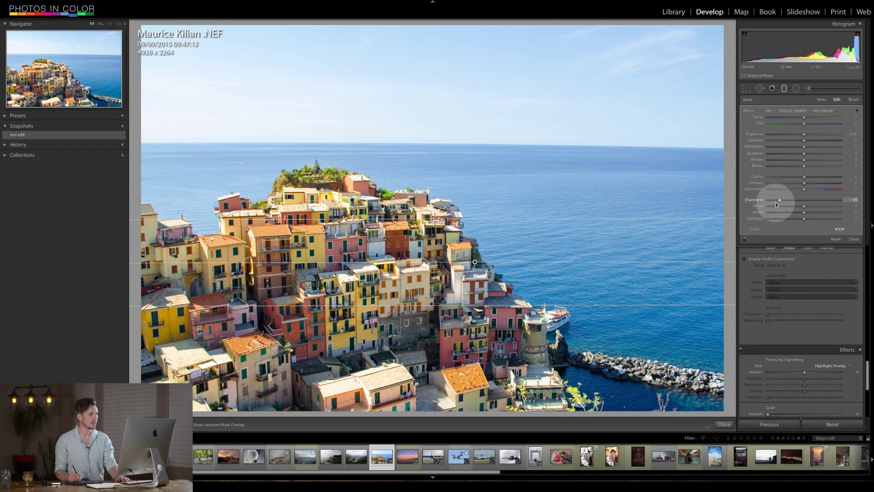
{"action": "left_click_drag", "start_coordinate": [776, 204], "coordinate": [198, 153]}
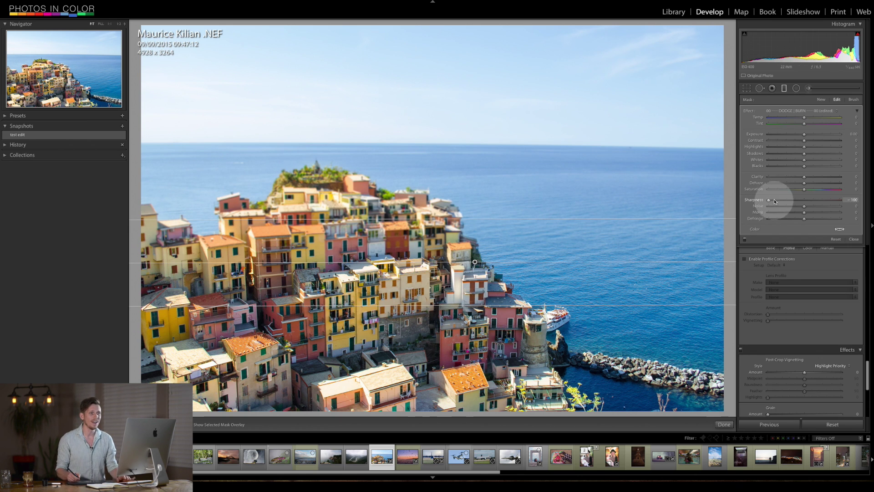
{"action": "left_click", "coordinate": [853, 99]}
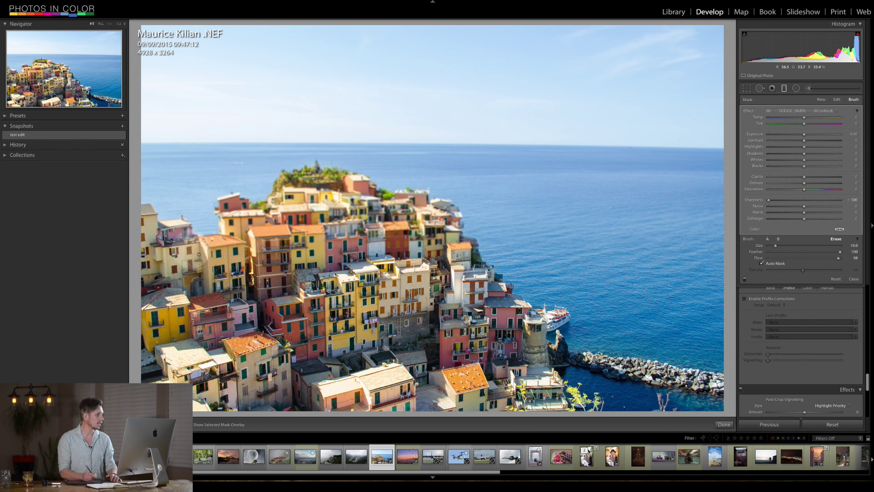
With Auto Mask off and a larger brush, erase the softening from the upper town.
{"action": "left_click", "coordinate": [761, 263]}
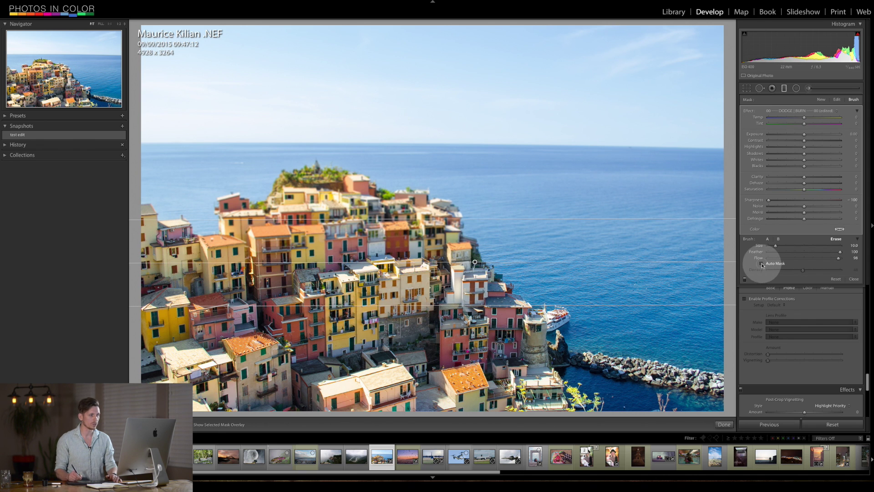
{"action": "key", "text": "bracketright"}
{"action": "key", "text": "bracketright"}
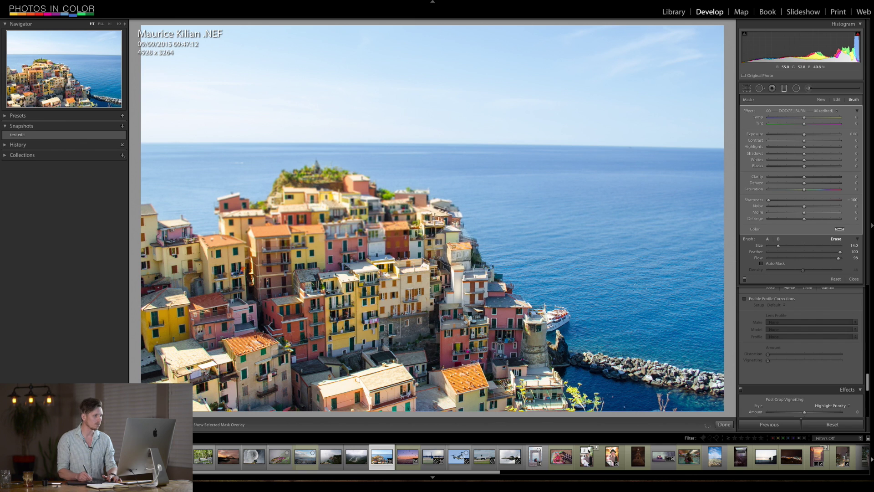
{"action": "mouse_move", "coordinate": [376, 203]}
{"action": "left_mouse_down"}
{"action": "mouse_move", "coordinate": [445, 221]}
{"action": "mouse_move", "coordinate": [287, 200]}
{"action": "mouse_move", "coordinate": [281, 223]}
{"action": "mouse_move", "coordinate": [235, 223]}
{"action": "mouse_move", "coordinate": [247, 251]}
{"action": "mouse_move", "coordinate": [174, 247]}
{"action": "mouse_move", "coordinate": [200, 301]}
{"action": "mouse_move", "coordinate": [340, 253]}
{"action": "mouse_move", "coordinate": [319, 244]}
{"action": "mouse_move", "coordinate": [426, 291]}
{"action": "mouse_move", "coordinate": [402, 250]}
{"action": "mouse_move", "coordinate": [478, 296]}
{"action": "mouse_move", "coordinate": [431, 241]}
{"action": "mouse_move", "coordinate": [339, 219]}
{"action": "mouse_move", "coordinate": [277, 226]}
{"action": "mouse_move", "coordinate": [342, 185]}
{"action": "mouse_move", "coordinate": [415, 207]}
{"action": "mouse_move", "coordinate": [507, 289]}
{"action": "mouse_move", "coordinate": [217, 310]}
{"action": "mouse_move", "coordinate": [145, 246]}
{"action": "mouse_move", "coordinate": [475, 262]}
{"action": "left_mouse_up"}
{"action": "key", "text": "o"}
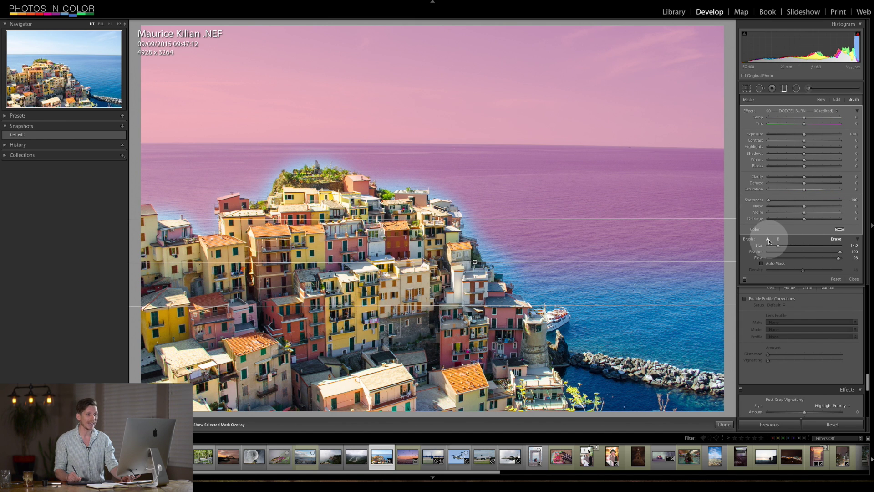
Turn Auto Mask back on, hide the overlay, and close the brush adjustment.
{"action": "left_click", "coordinate": [761, 263]}
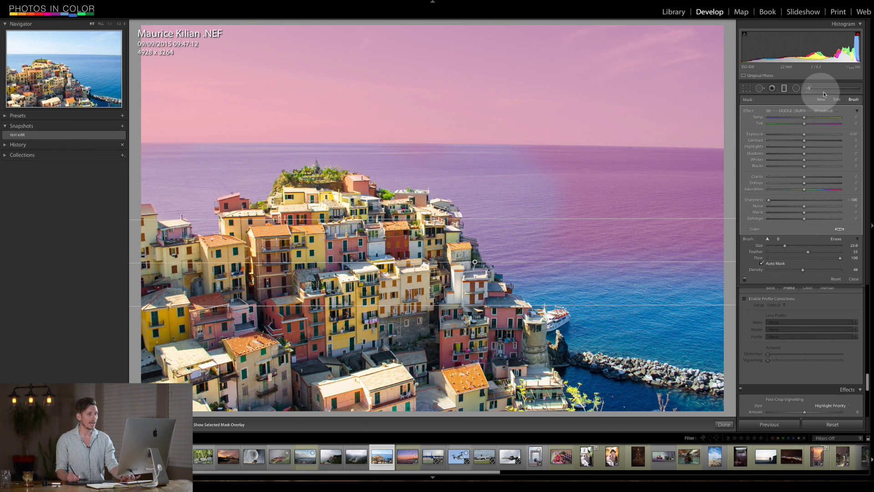
{"action": "key", "text": "o"}
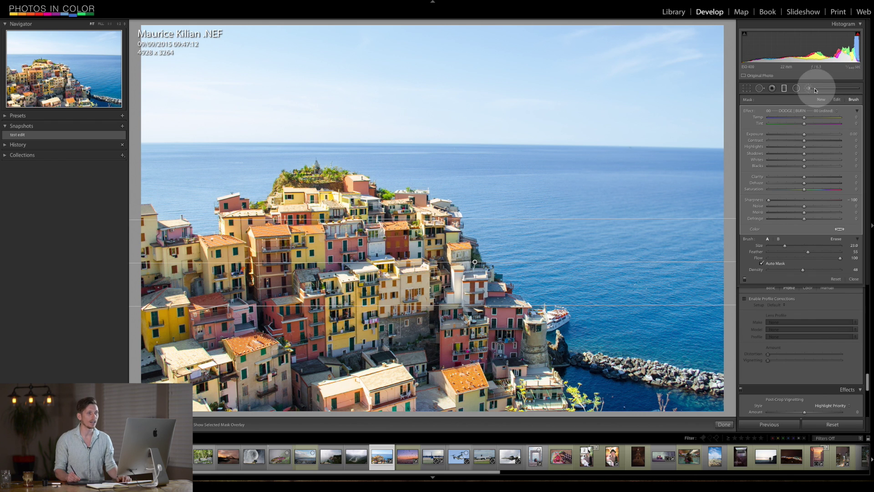
{"action": "key", "text": "k"}
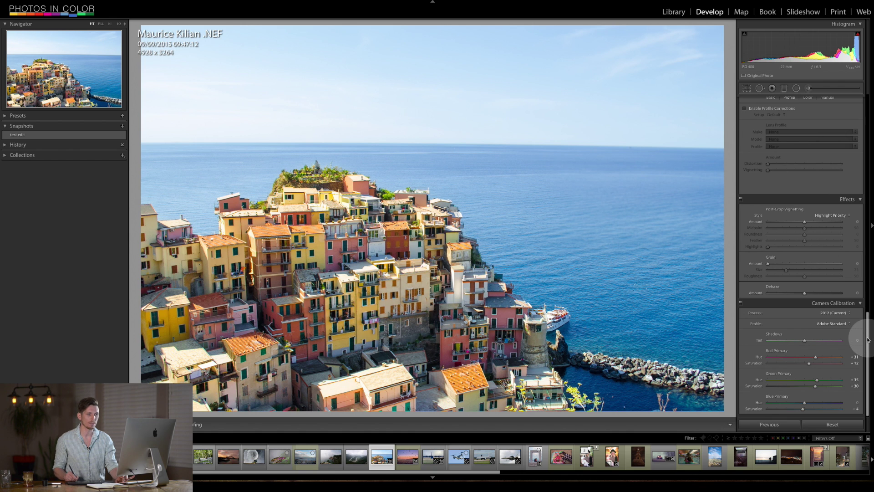
{"action": "scroll", "coordinate": [868, 340], "scroll_direction": "up", "scroll_amount": 15}
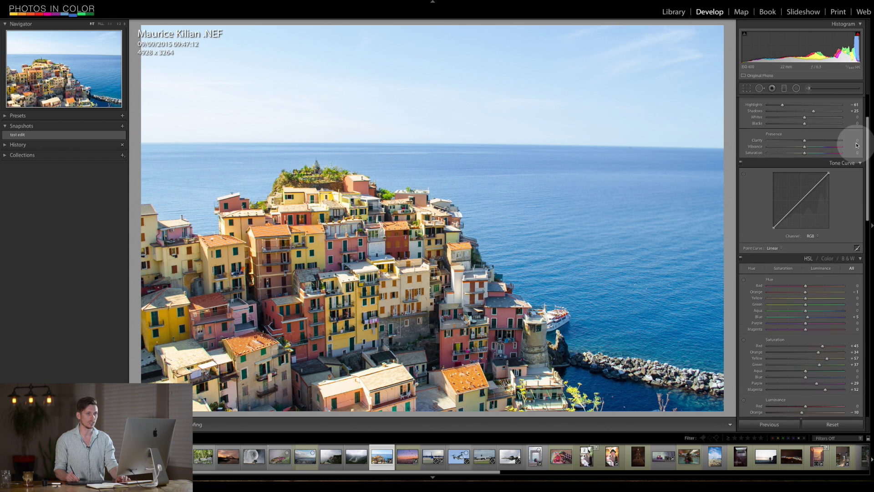
Raise Vibrance to enrich the colours and slightly lift the Red tone curve at its midpoint.
{"action": "scroll", "coordinate": [856, 145], "scroll_direction": "up", "scroll_amount": 3}
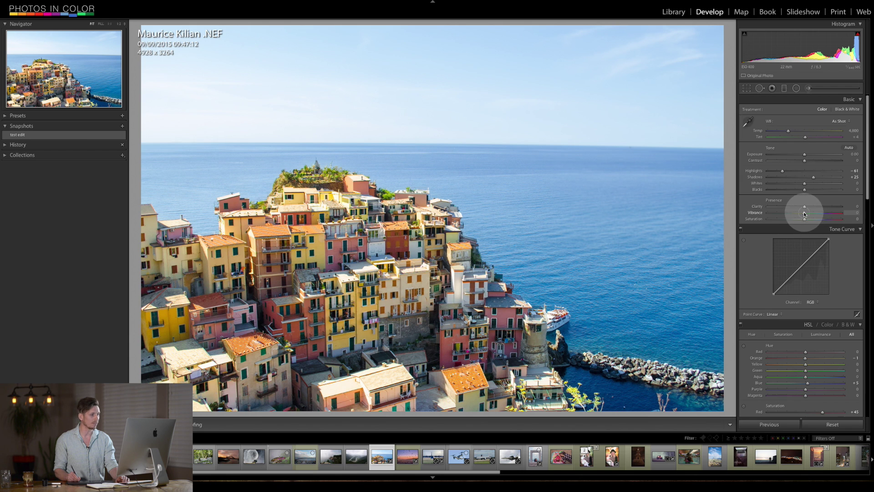
{"action": "mouse_move", "coordinate": [804, 214]}
{"action": "left_mouse_down"}
{"action": "mouse_move", "coordinate": [821, 212]}
{"action": "mouse_move", "coordinate": [806, 207]}
{"action": "left_mouse_up"}
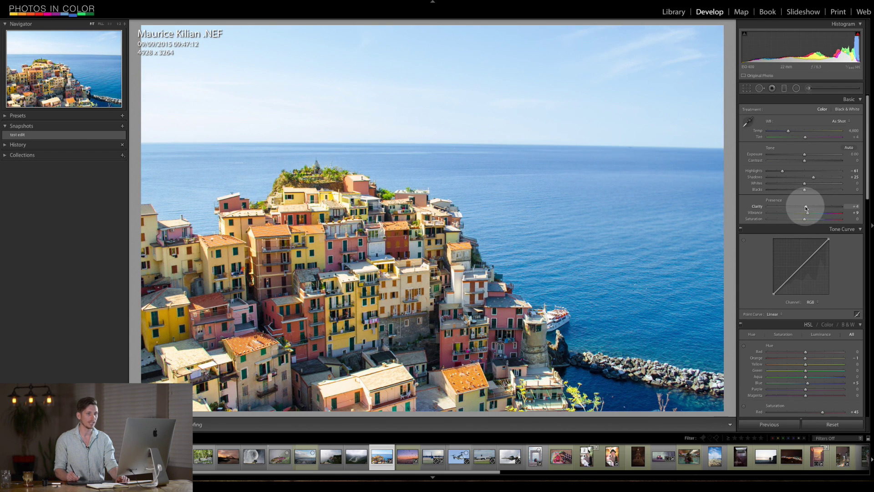
{"action": "scroll", "coordinate": [859, 192], "scroll_direction": "down", "scroll_amount": 3}
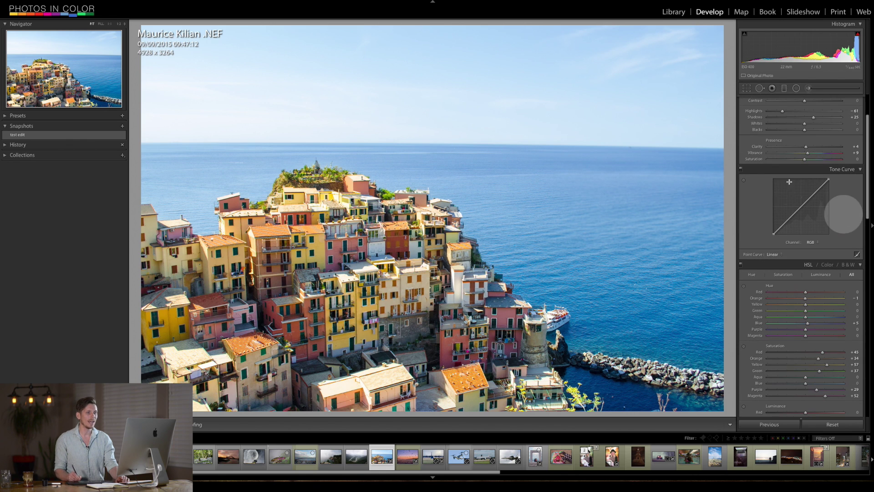
{"action": "left_click", "coordinate": [812, 242]}
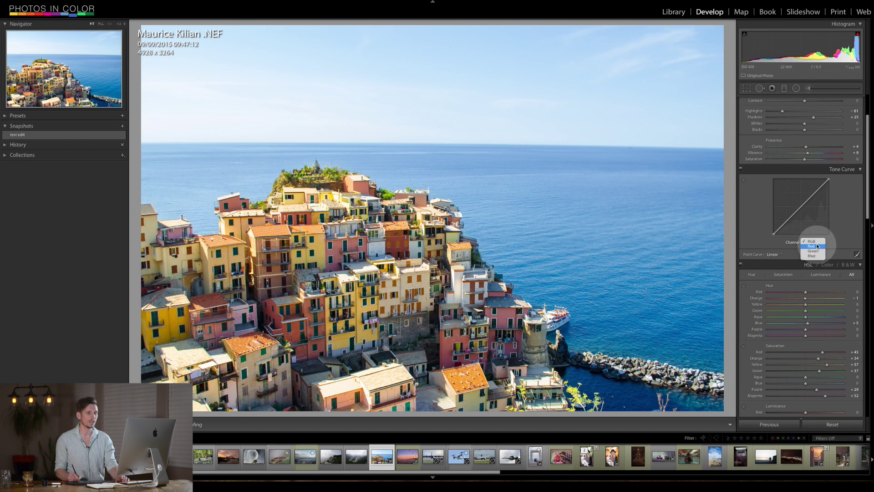
{"action": "left_click", "coordinate": [817, 246]}
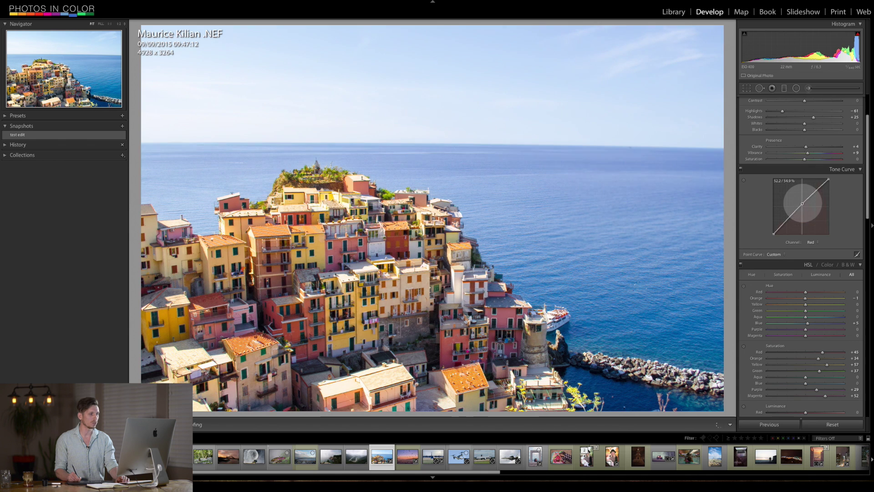
{"action": "left_click_drag", "start_coordinate": [802, 204], "coordinate": [801, 203]}
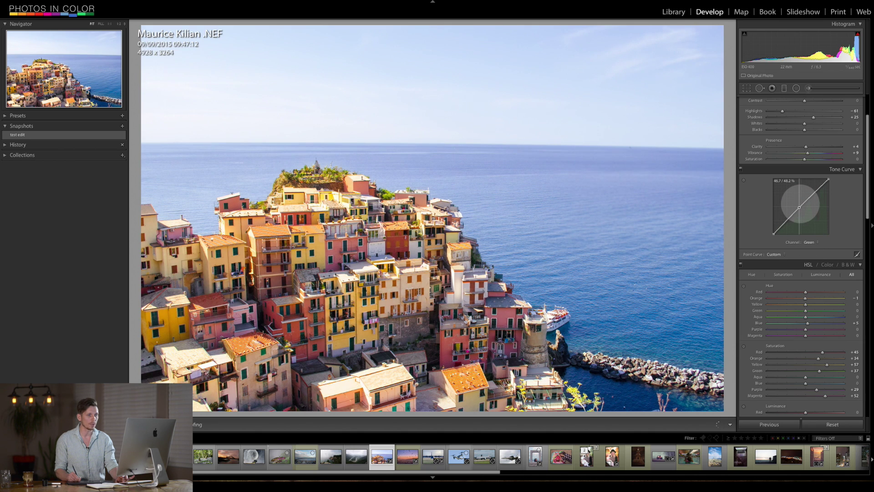
Lift the RGB tone curve's upper midtones (68.4% input to 72.5%), then compare with the original.
{"action": "left_click", "coordinate": [812, 242]}
{"action": "left_click", "coordinate": [811, 232]}
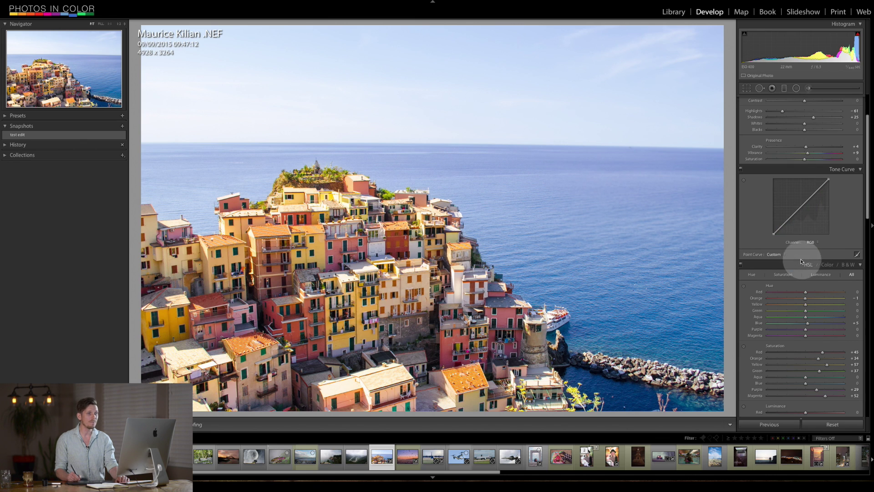
{"action": "left_click", "coordinate": [802, 206]}
{"action": "left_click_drag", "start_coordinate": [809, 198], "coordinate": [809, 196]}
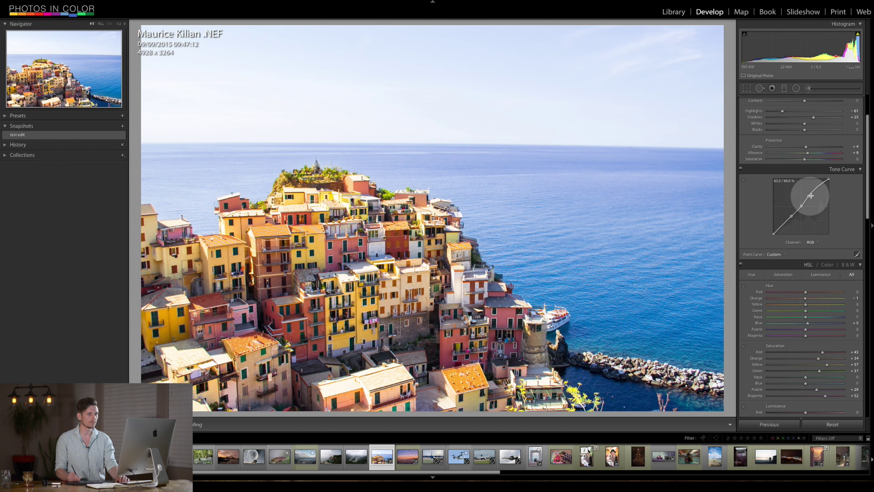
{"action": "left_click_drag", "start_coordinate": [809, 196], "coordinate": [812, 193]}
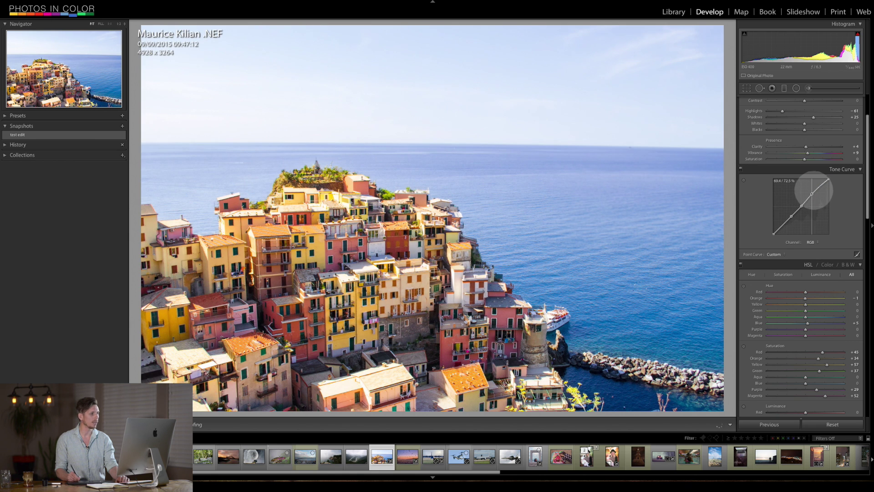
{"action": "key", "text": "backslash"}
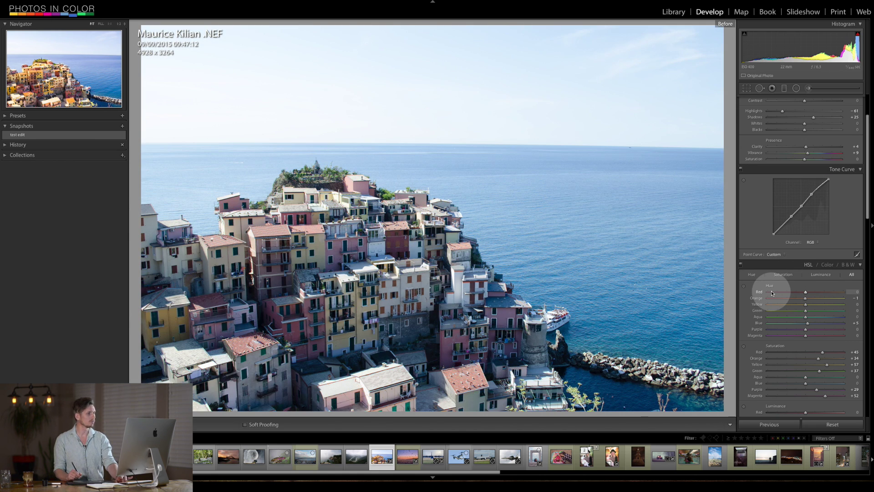
Return to the edited view and lower Whites to -42 to tame the brightest highlights.
{"action": "key", "text": "backslash"}
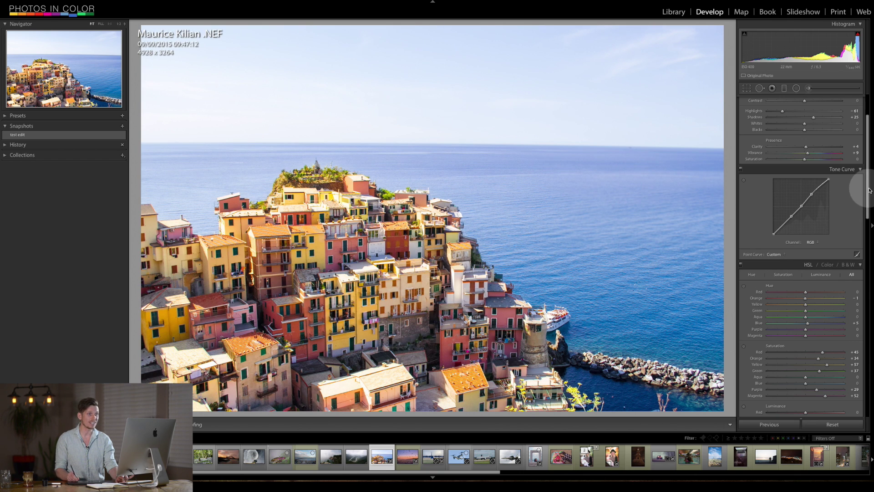
{"action": "scroll", "coordinate": [866, 131], "scroll_direction": "up", "scroll_amount": 3}
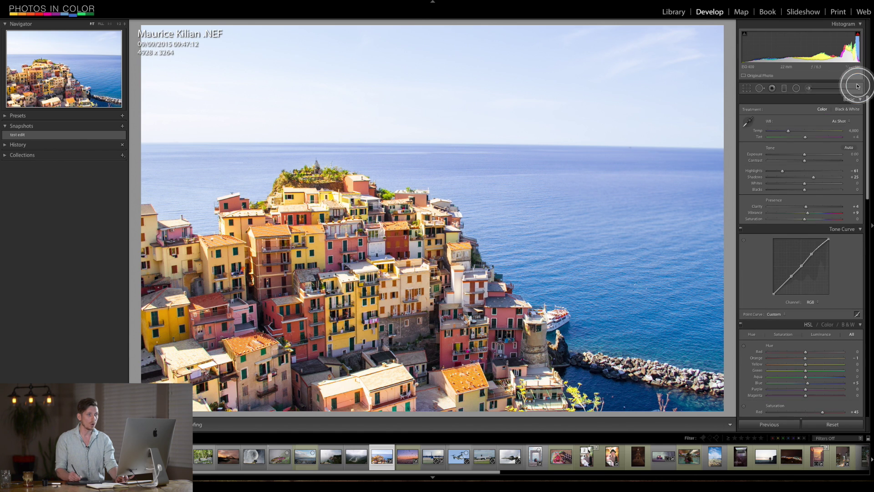
{"action": "left_click_drag", "start_coordinate": [804, 184], "coordinate": [790, 187]}
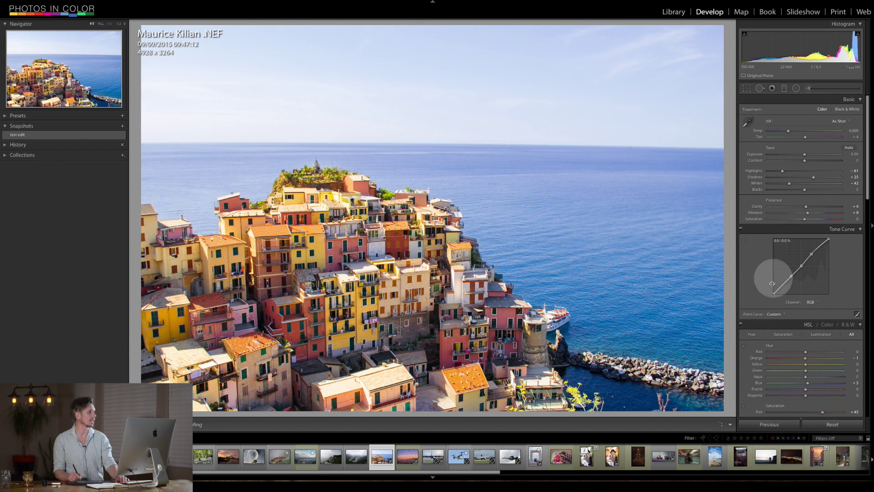
Add a sky-to-horizon graduated filter with cooler temperature, Saturation 61 and Highlights -52.
{"action": "left_click", "coordinate": [784, 88]}
{"action": "left_click_drag", "start_coordinate": [417, 139], "coordinate": [417, 156]}
{"action": "left_click_drag", "start_coordinate": [803, 117], "coordinate": [776, 125]}
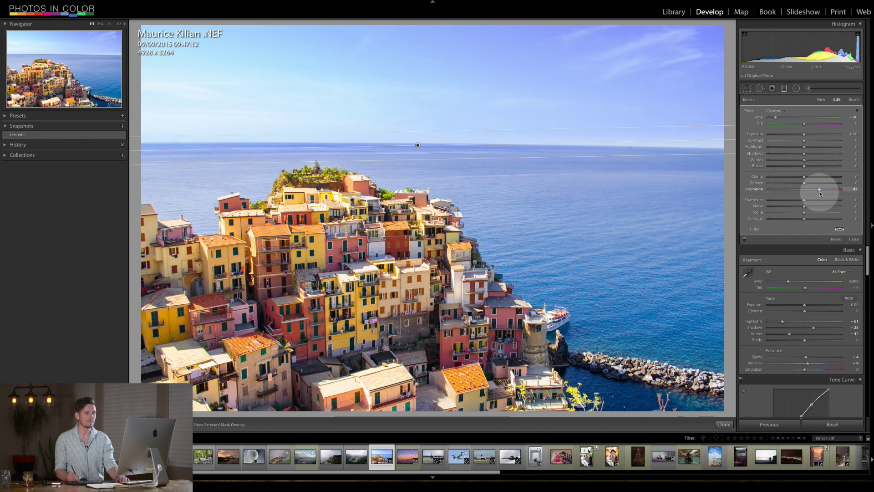
{"action": "left_click_drag", "start_coordinate": [819, 189], "coordinate": [826, 189]}
{"action": "mouse_move", "coordinate": [804, 147]}
{"action": "left_mouse_down"}
{"action": "mouse_move", "coordinate": [779, 147]}
{"action": "mouse_move", "coordinate": [802, 133]}
{"action": "left_mouse_up"}
{"action": "left_click", "coordinate": [791, 117]}
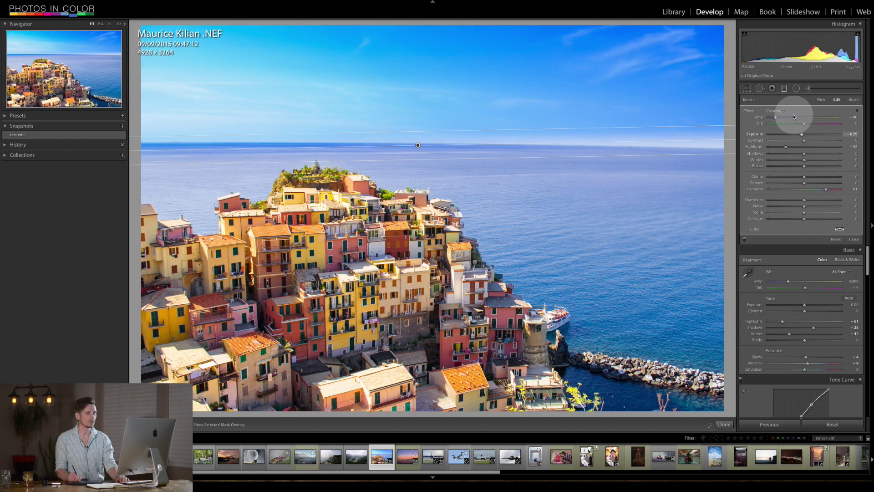